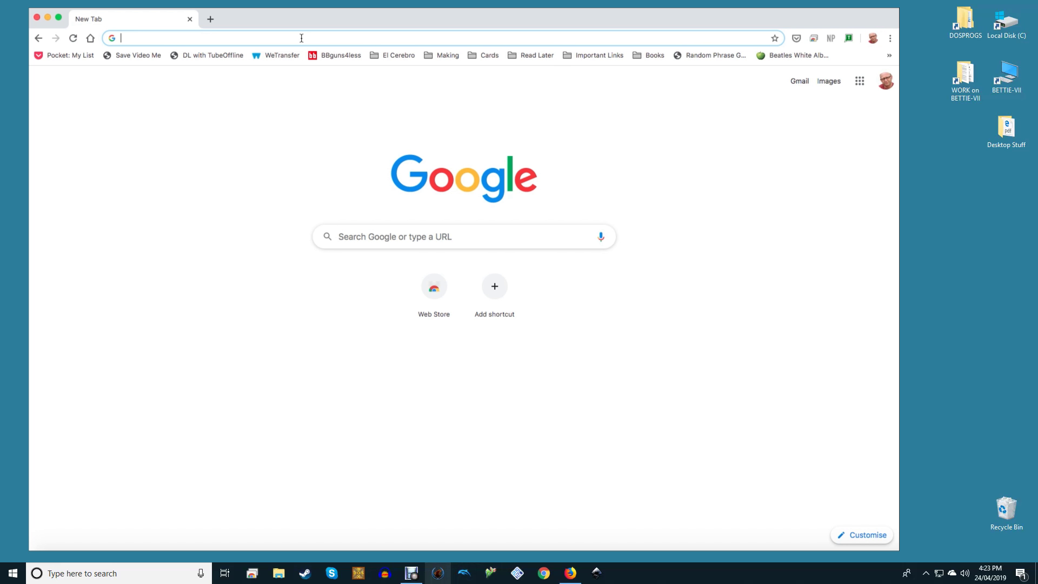
Search chrome://flags for 'tab grou', set Tab Groups to Enabled, and relaunch Chrome.
type("chrome")
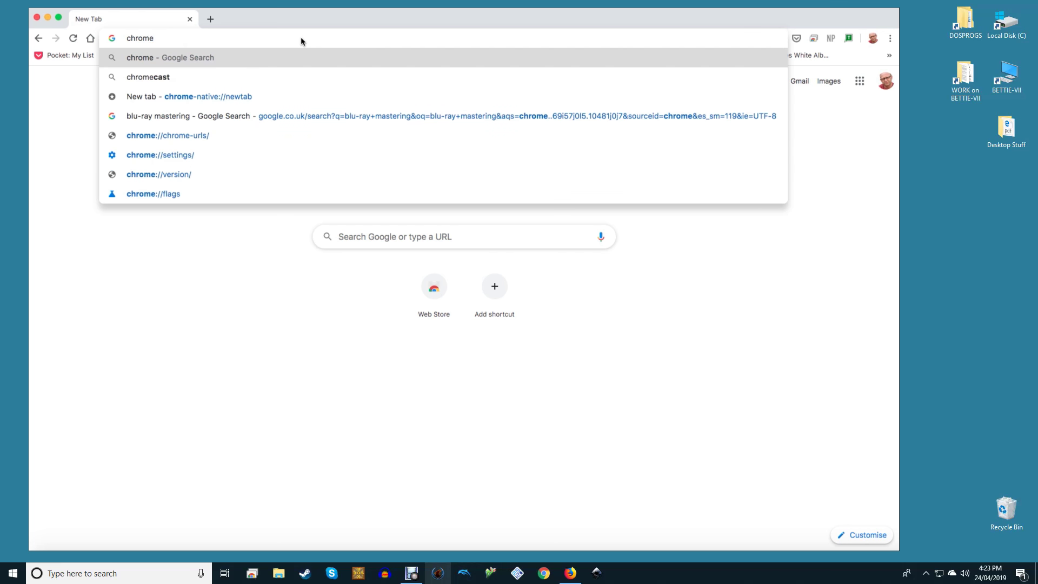
type("://flags")
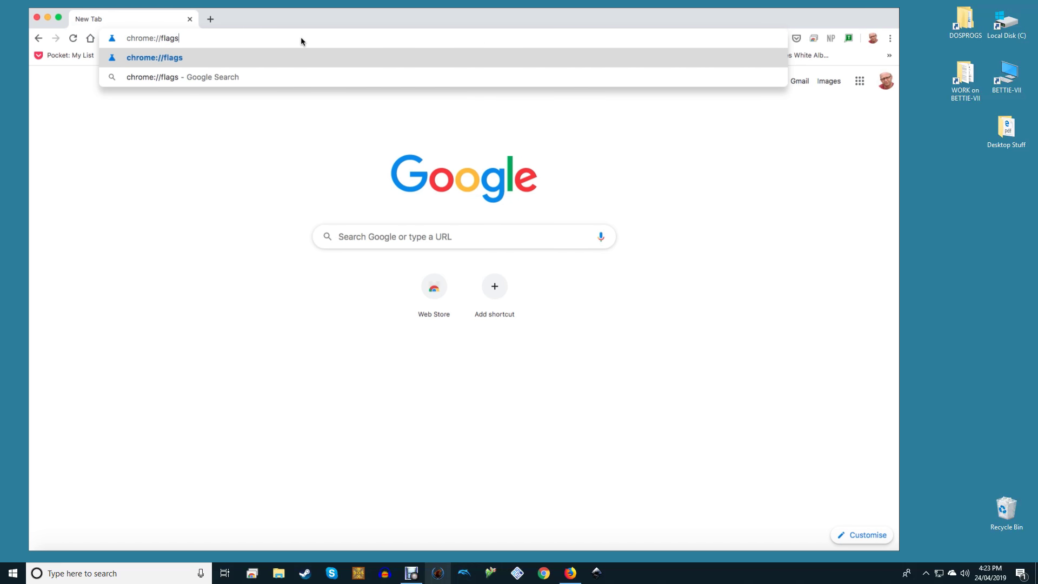
key("Return")
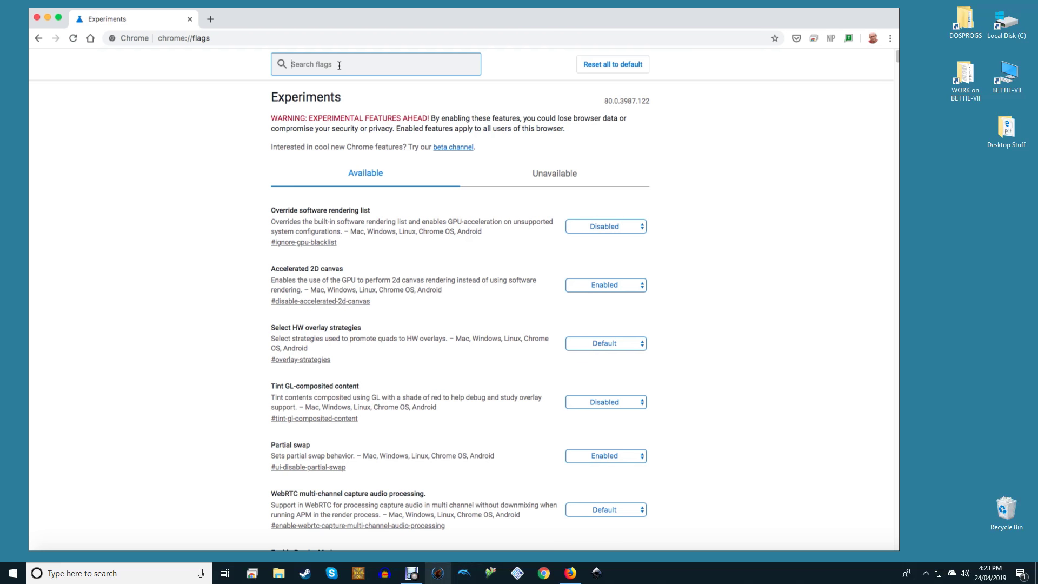
type("tab")
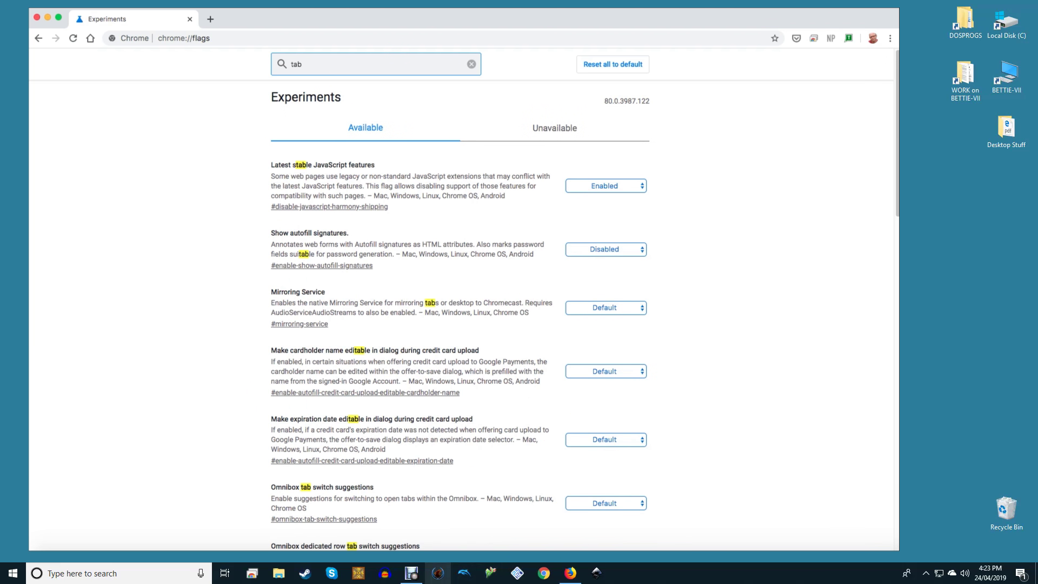
type(" groups")
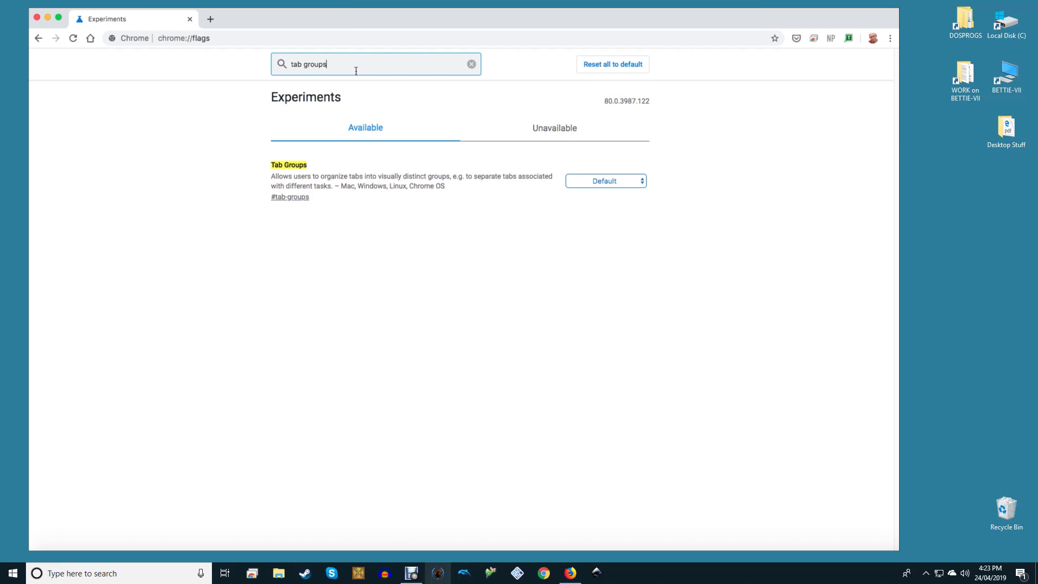
left_click(610, 180)
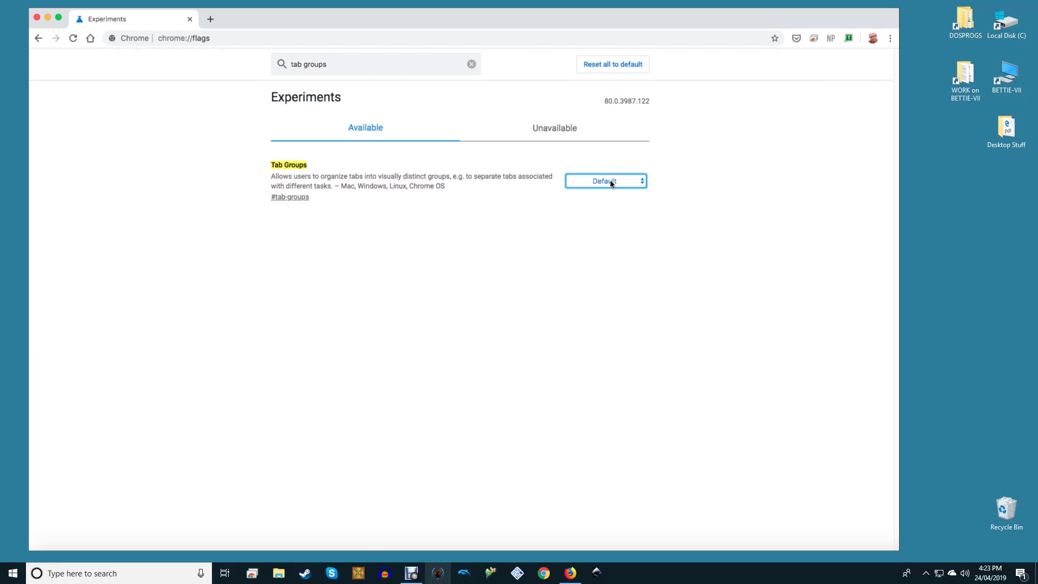
left_click(606, 189)
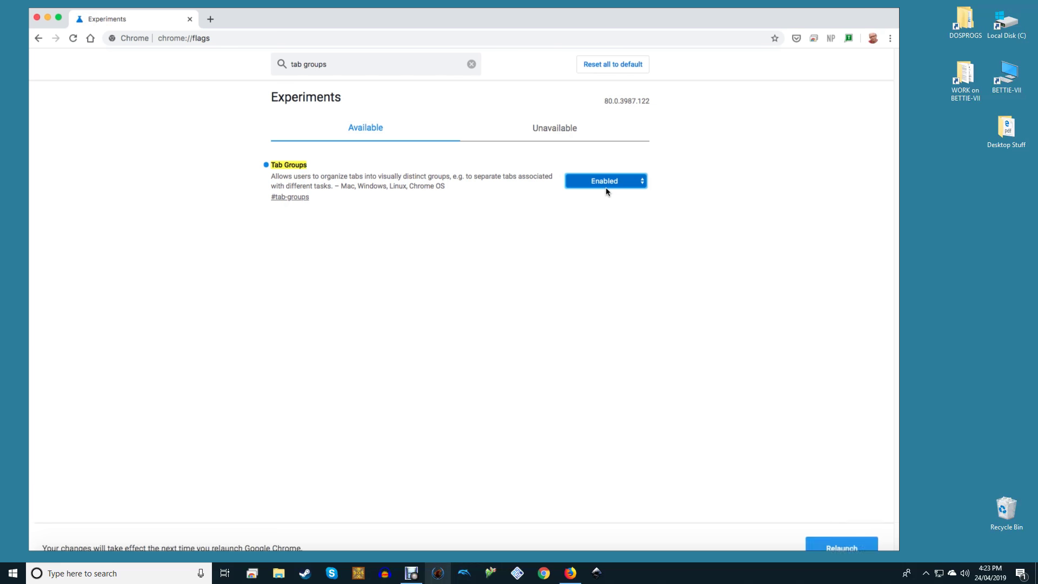
left_click(841, 532)
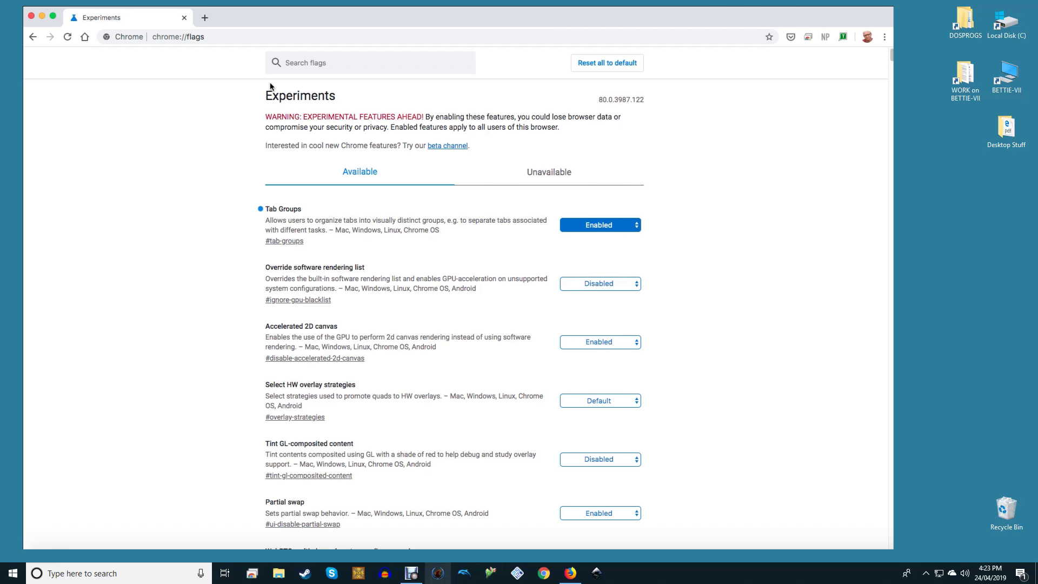
Put the YouTube tab into a new tab group named MAKE TECH EASIER.
left_click(205, 19)
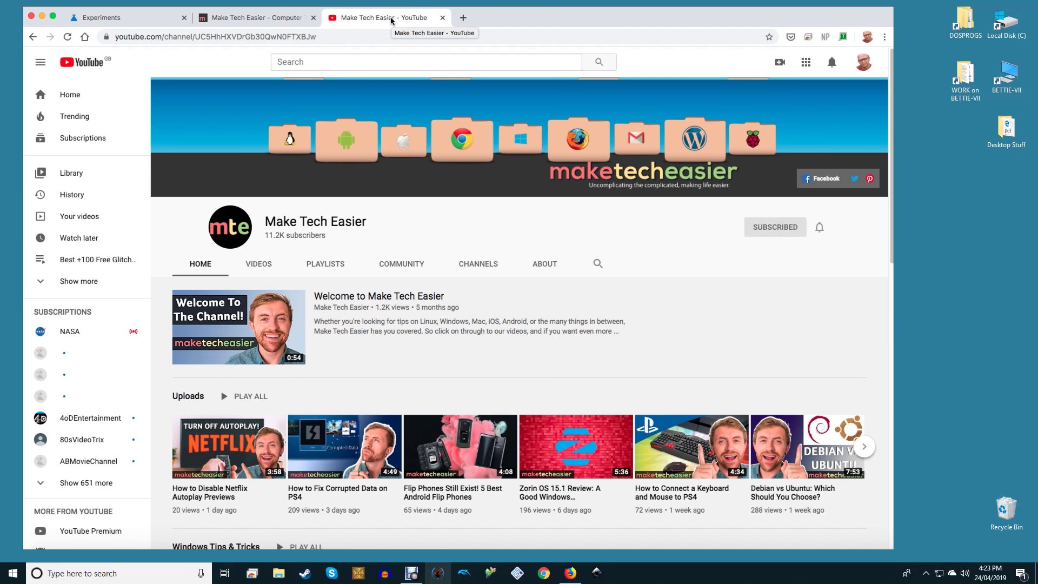
right_click(391, 20)
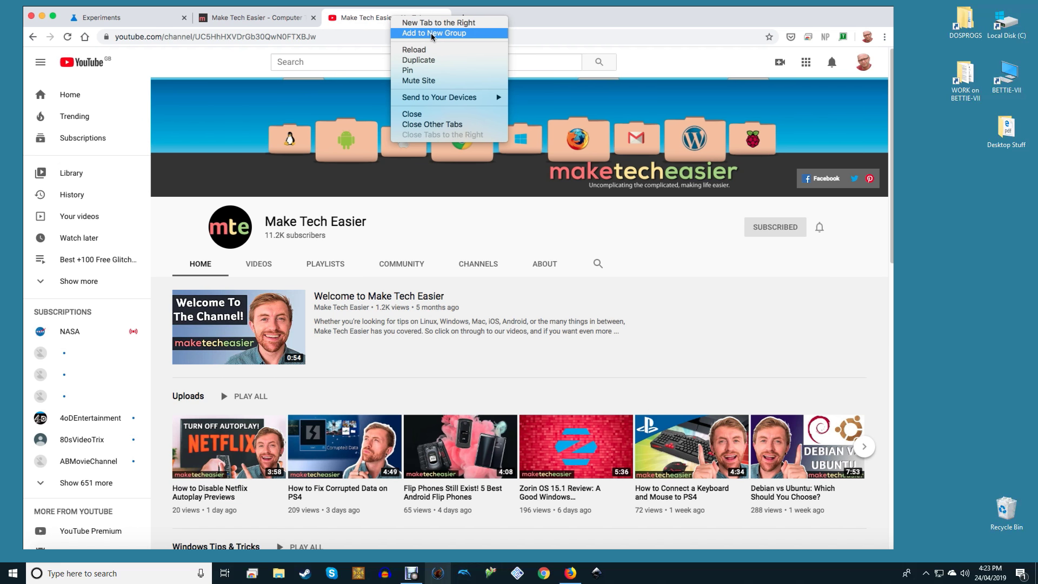
left_click(433, 33)
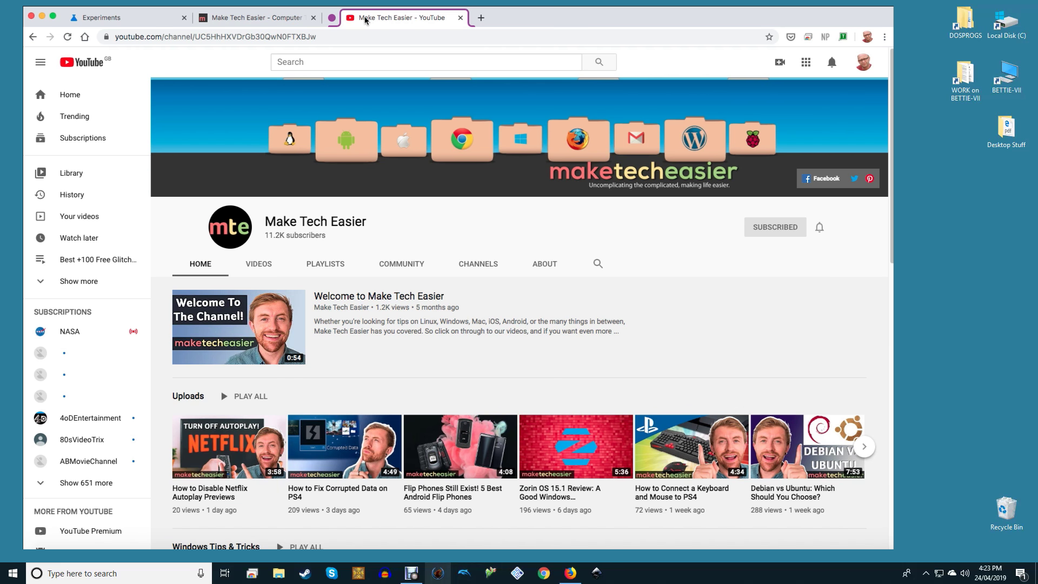
left_click(334, 19)
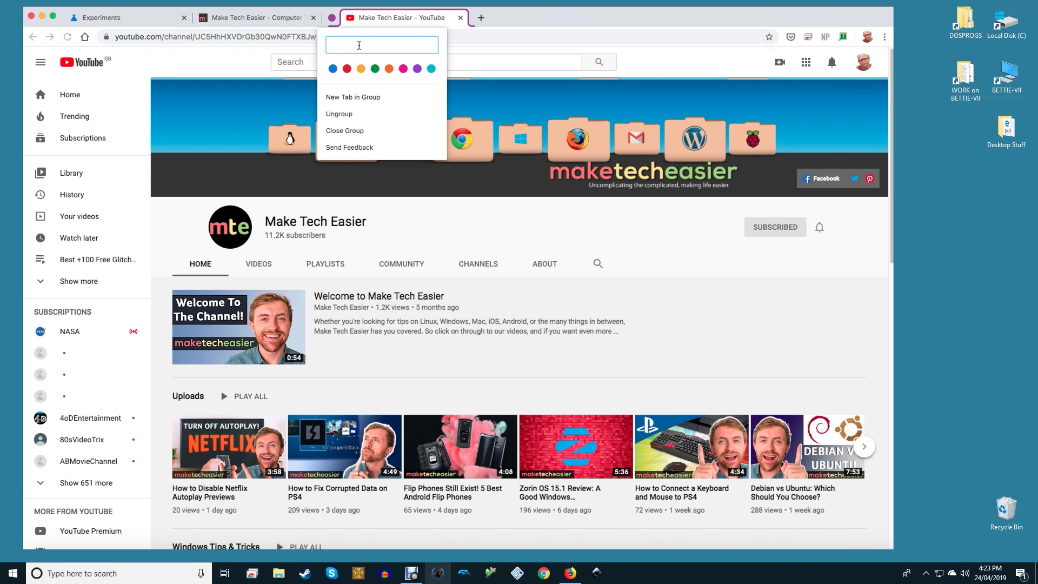
type("M")
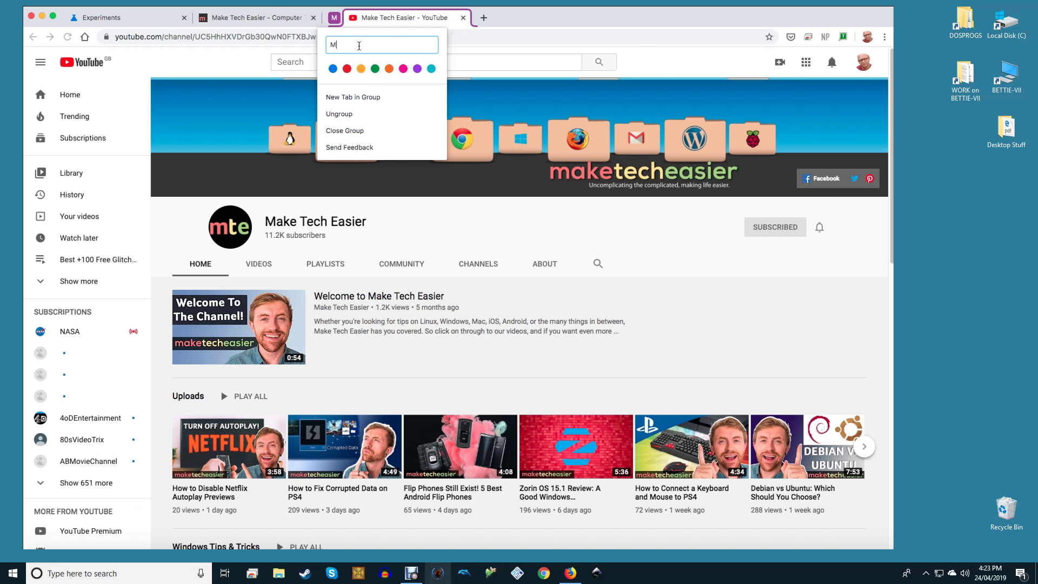
type("AKE TECH EASIER")
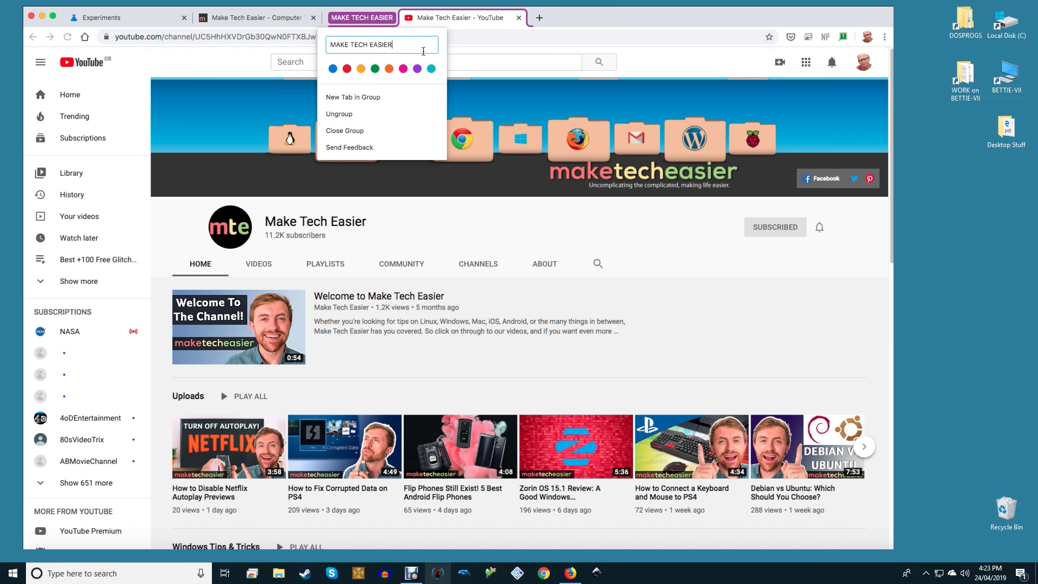
key("Return")
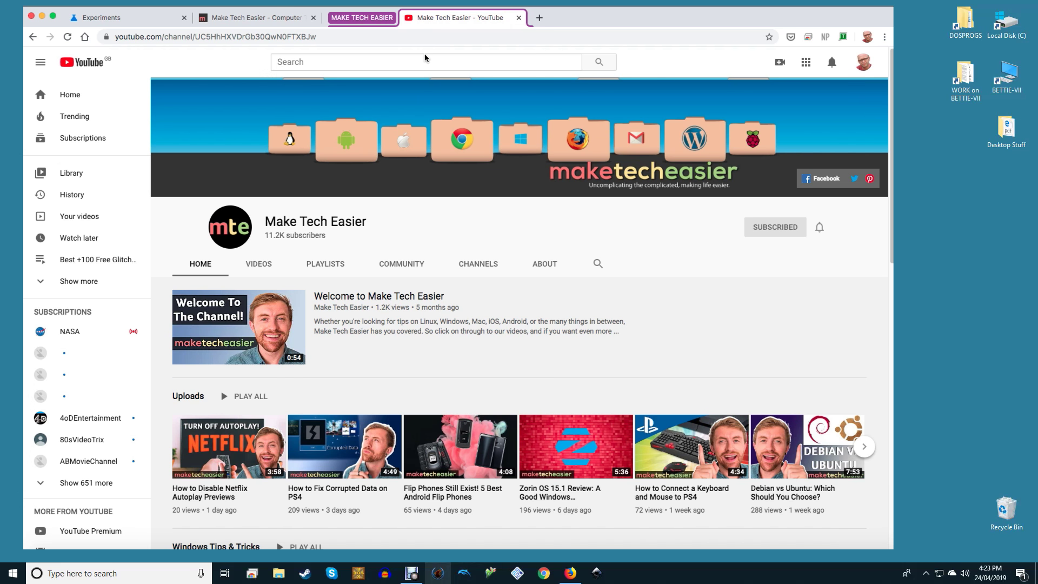
Add the maketecheasier.com and Experiments tabs to the existing MAKE TECH EASIER group, then check each tab.
right_click(275, 19)
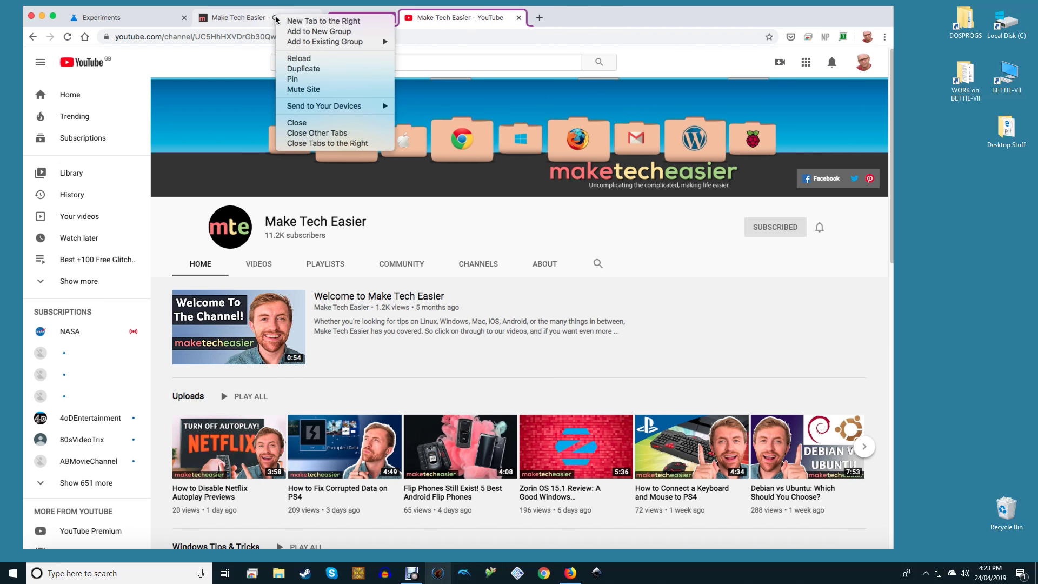
mouse_move(324, 42)
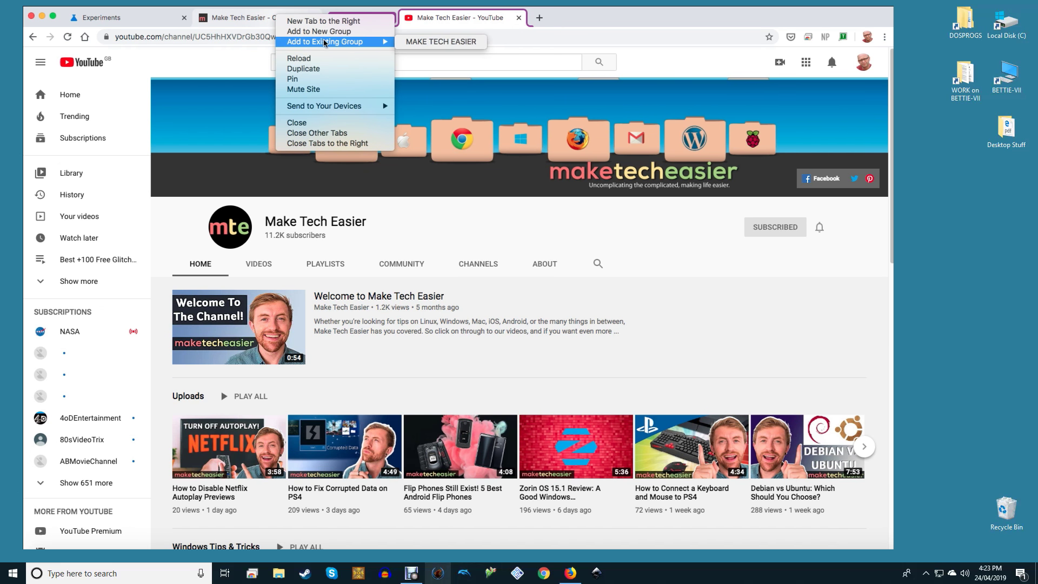
left_click(420, 42)
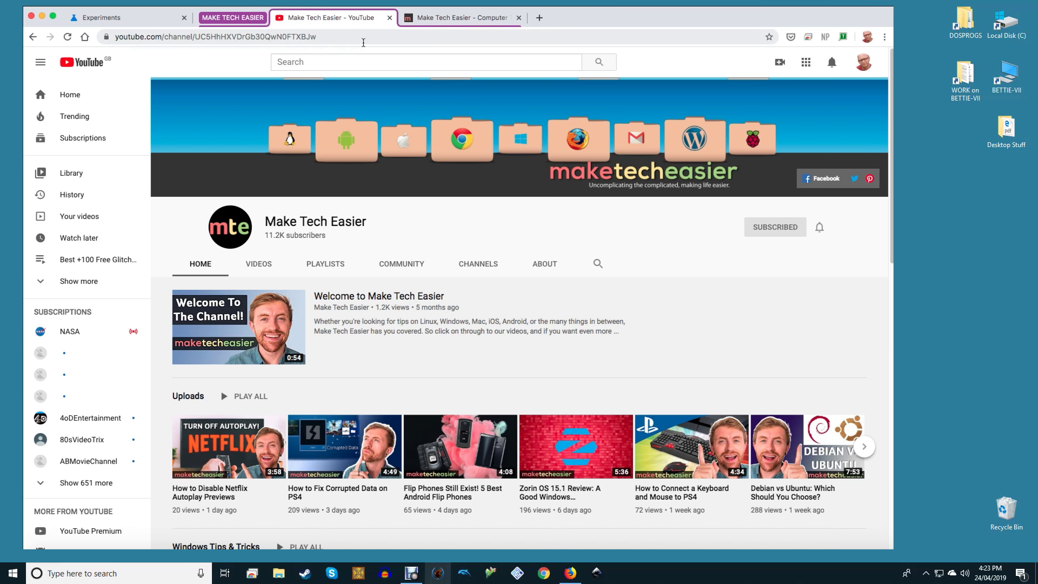
right_click(152, 21)
mouse_move(192, 43)
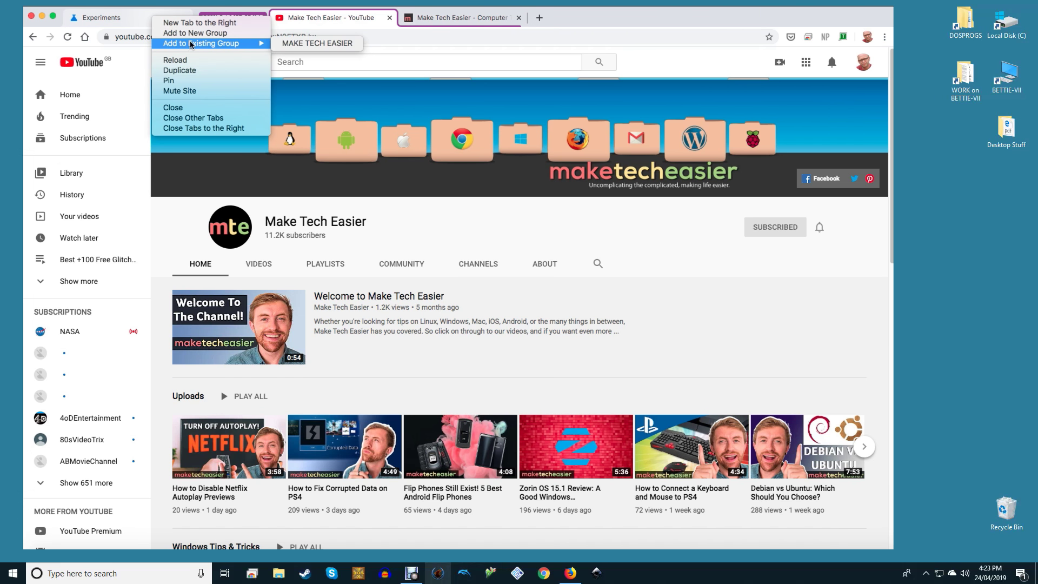
left_click(294, 44)
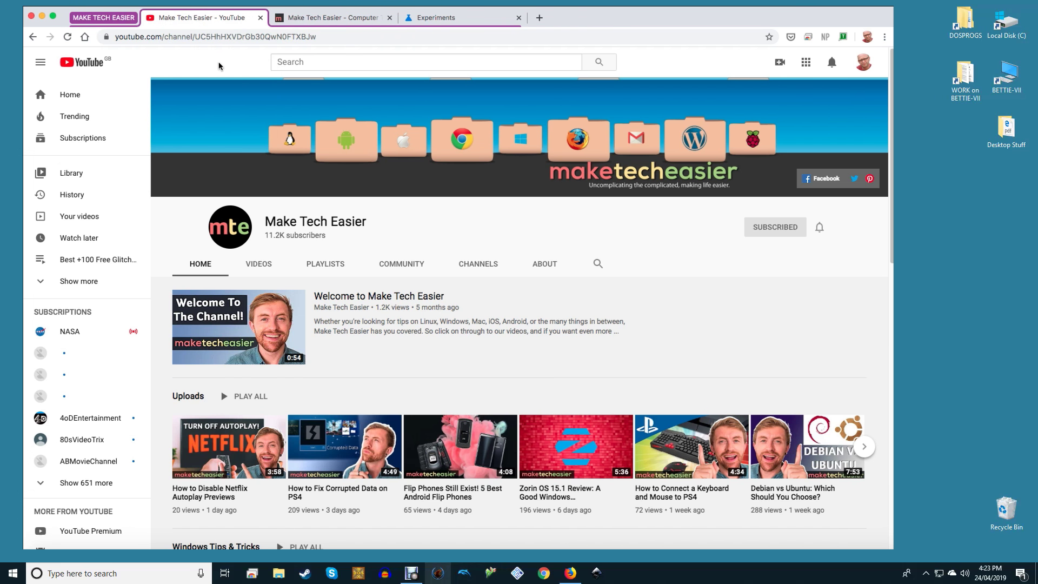
left_click(327, 18)
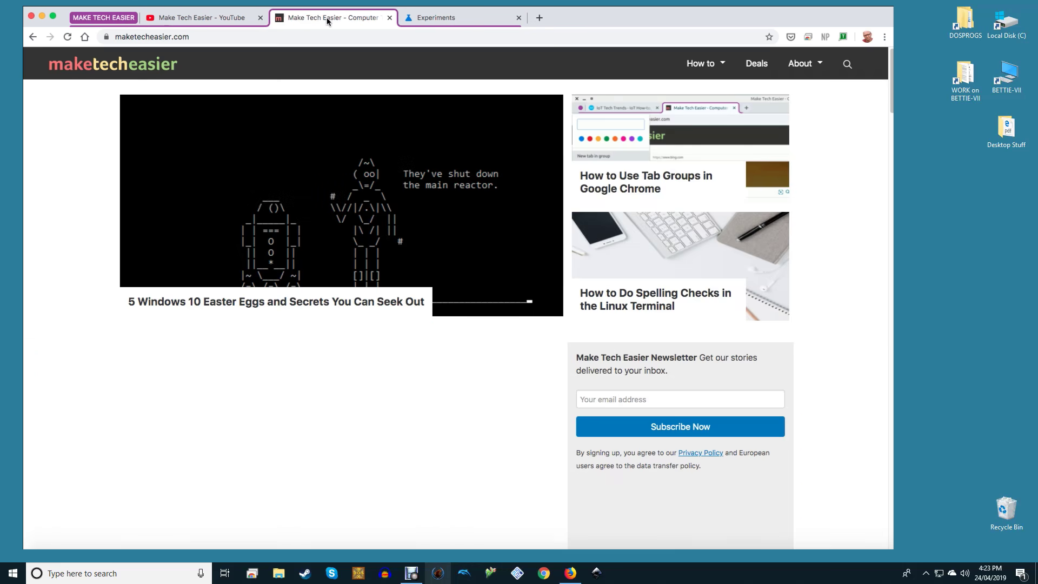
left_click(416, 18)
left_click(218, 18)
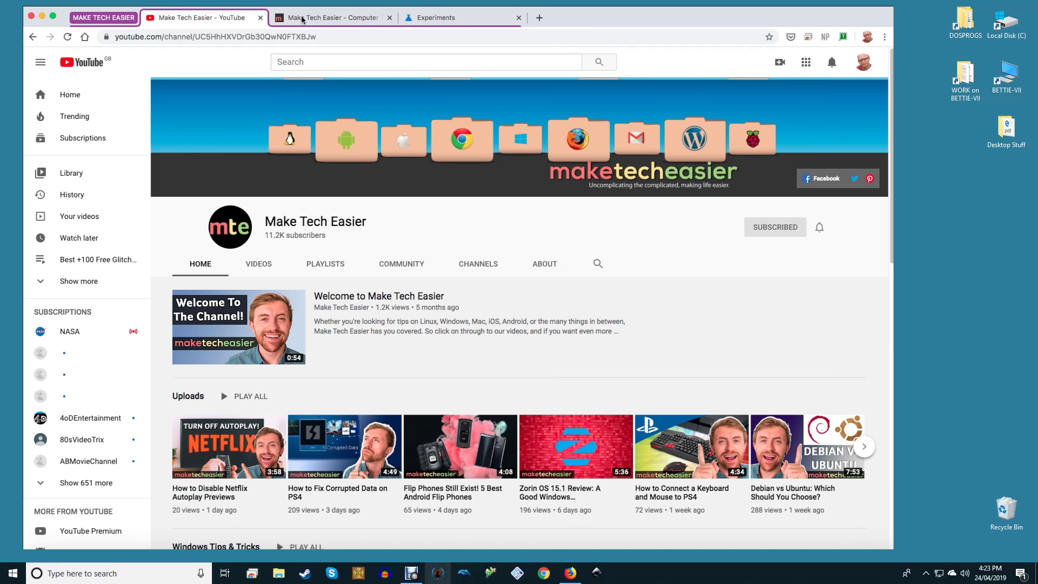
Load artbreeder.com in a new tab and drag it into the MAKE TECH EASIER group.
left_click(295, 18)
left_click(539, 18)
type("artbreeder.com")
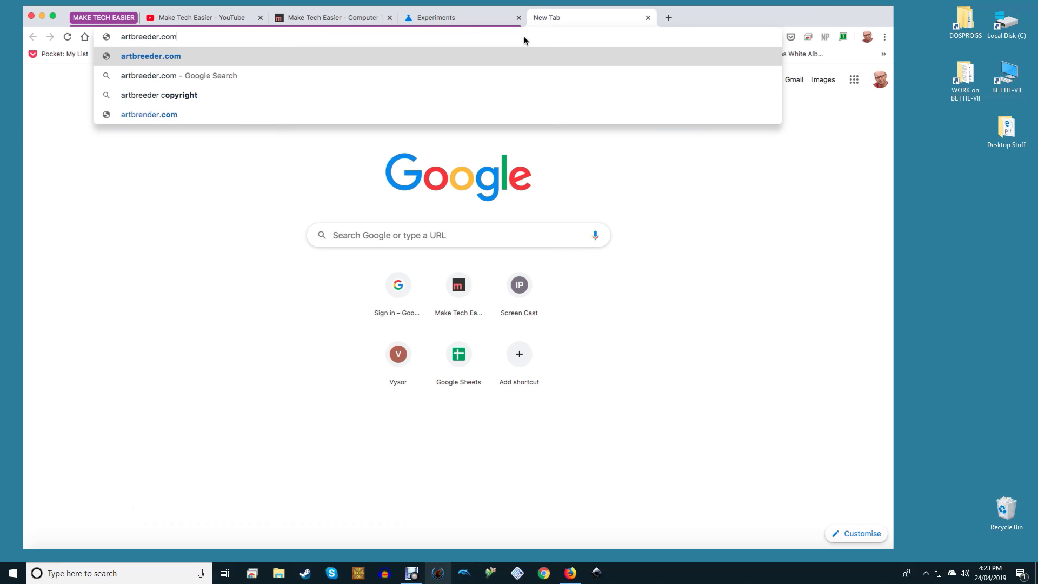
key("Return")
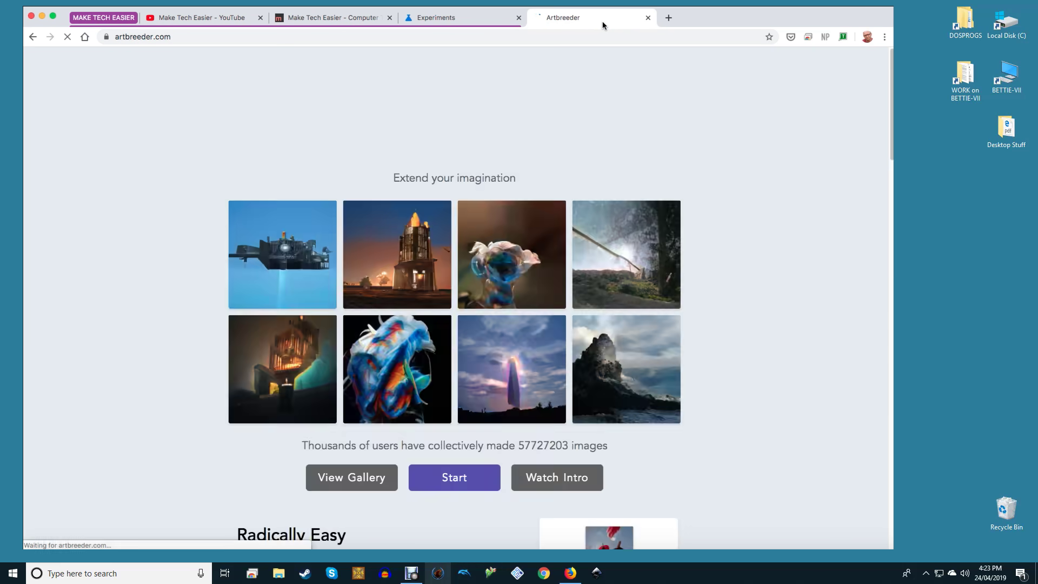
left_click_drag(602, 20, 485, 25)
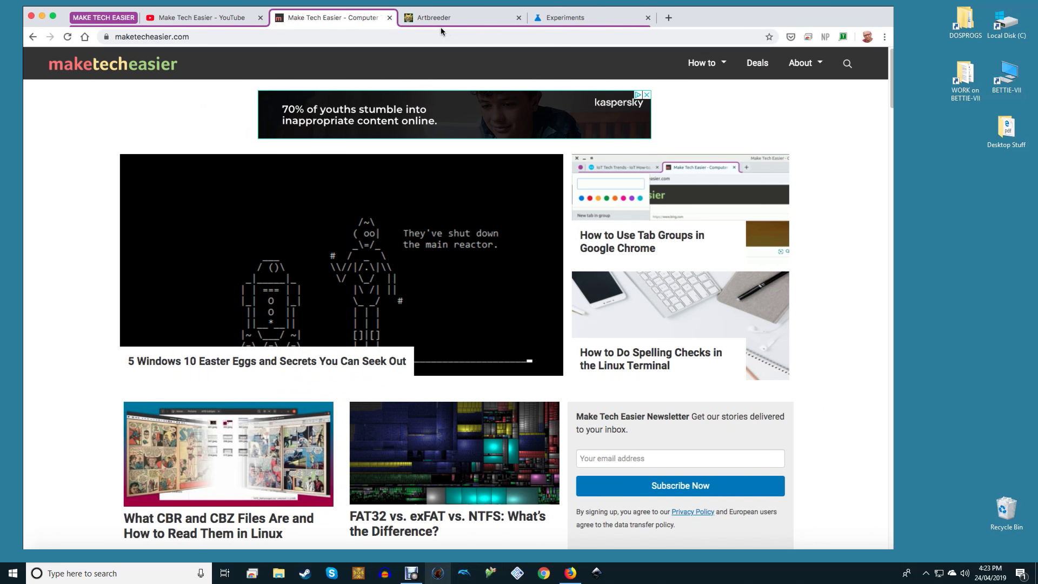
Remove the Artbreeder tab from the group, then return to the maketecheasier.com tab.
left_click(472, 20)
right_click(465, 18)
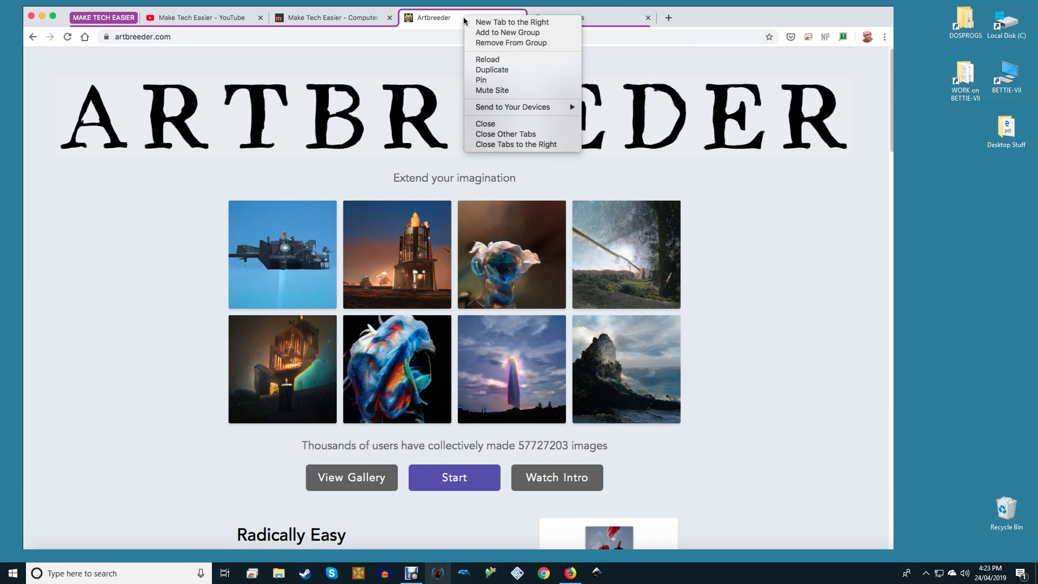
left_click(488, 42)
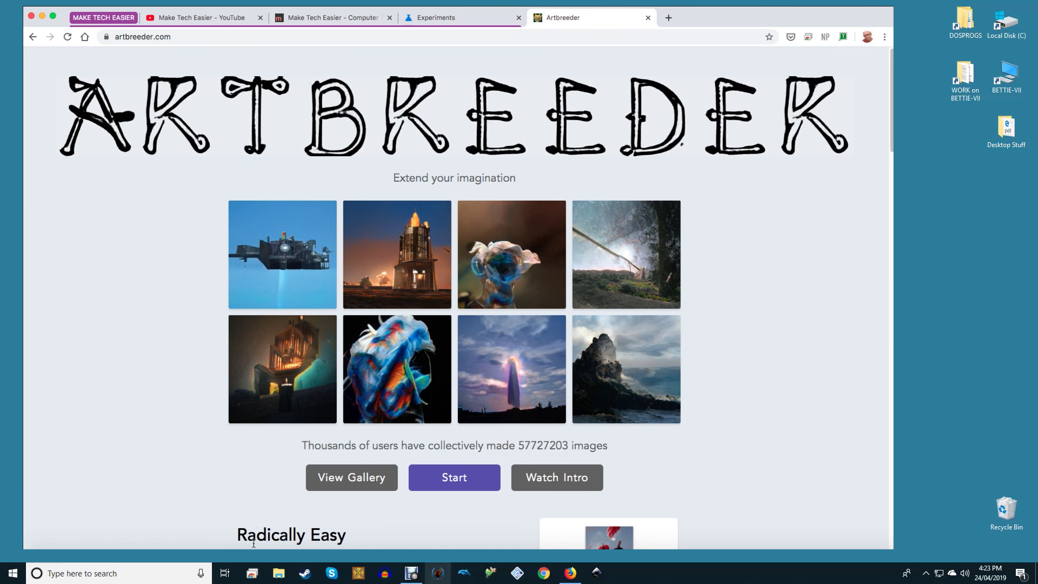
left_click(322, 18)
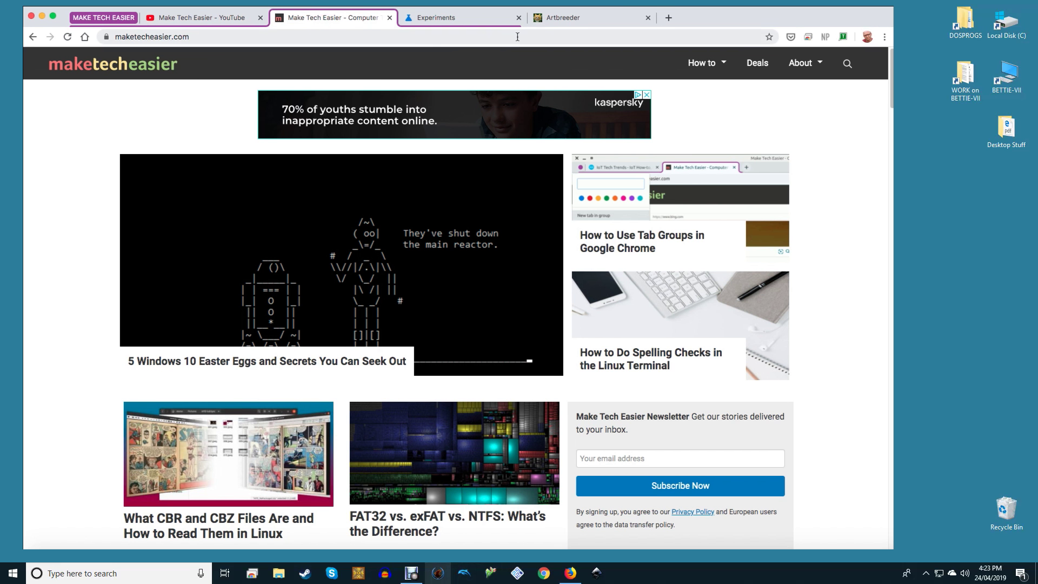
Choose Ungroup from the MAKE TECH EASIER group label's menu.
left_click(119, 19)
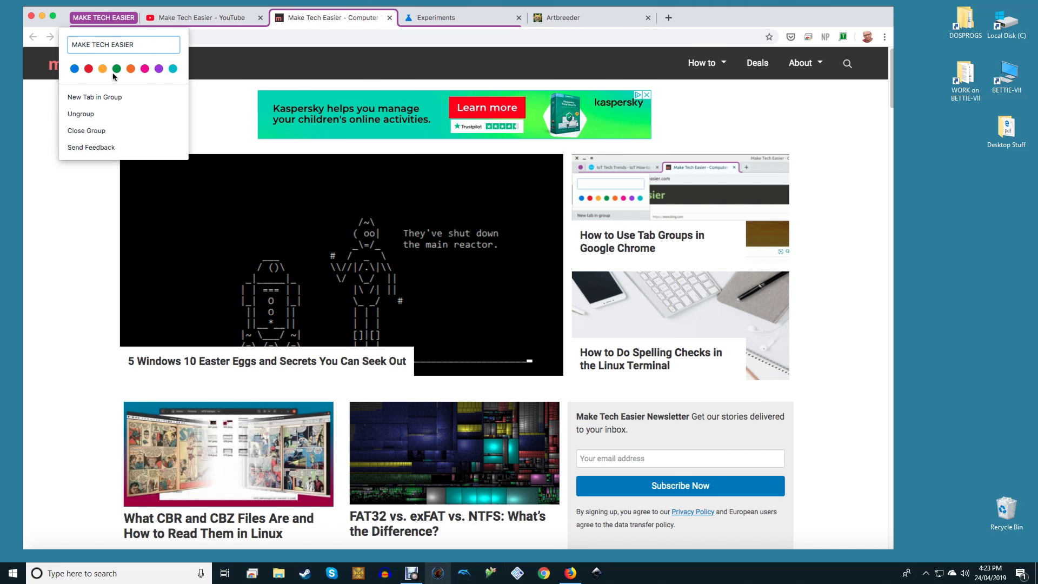
left_click(114, 119)
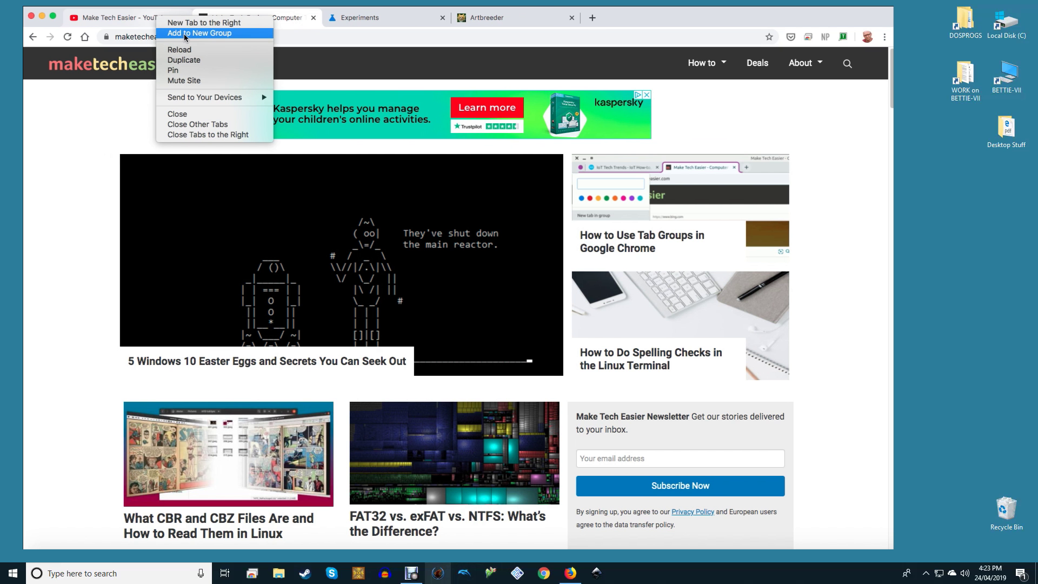
Form a new blue group, reorder the Experiments and Artbreeder tabs, then close the group.
left_click(184, 34)
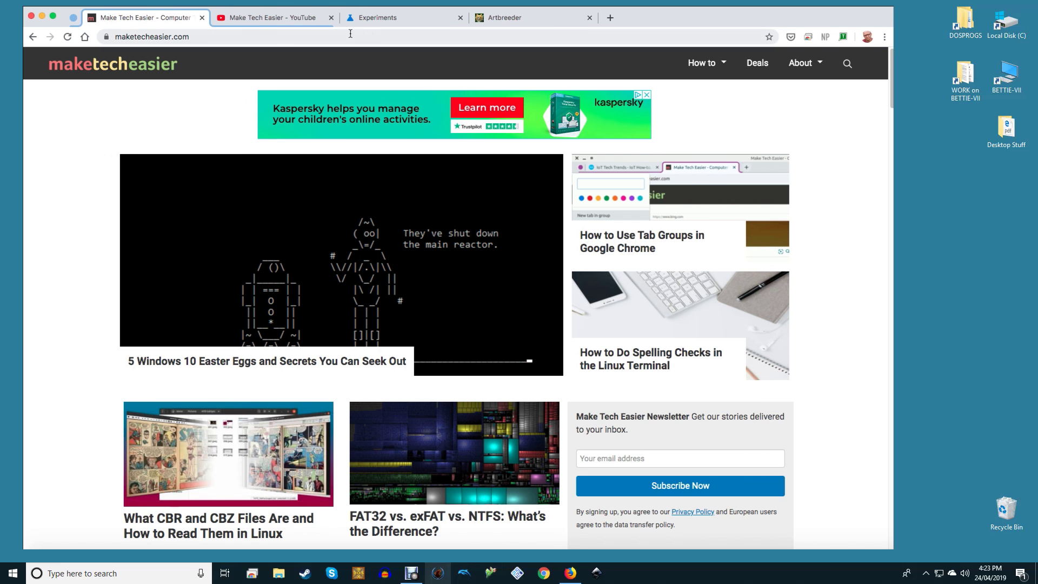
left_click_drag(402, 22, 319, 21)
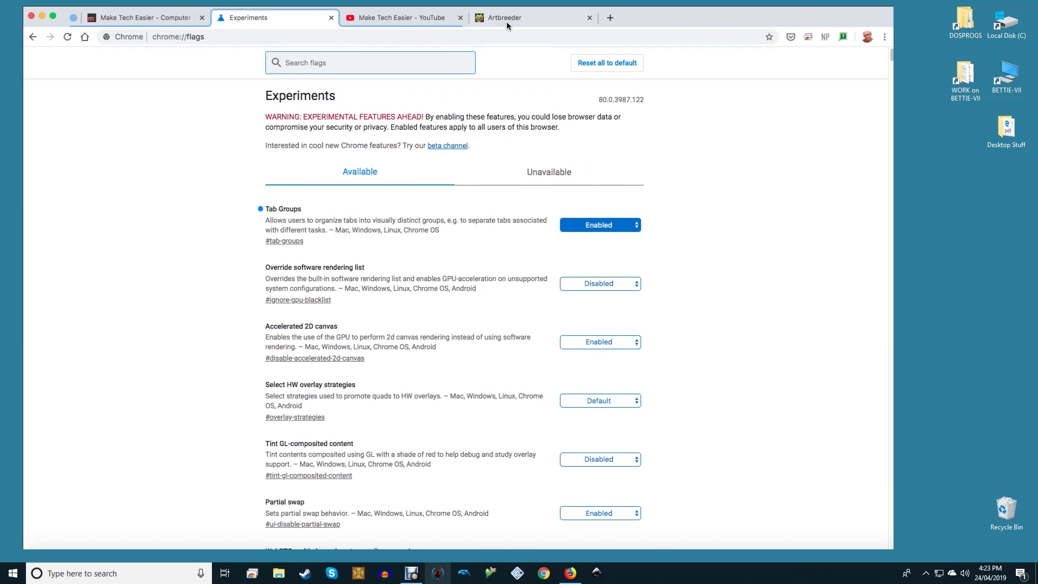
left_click_drag(507, 22, 405, 24)
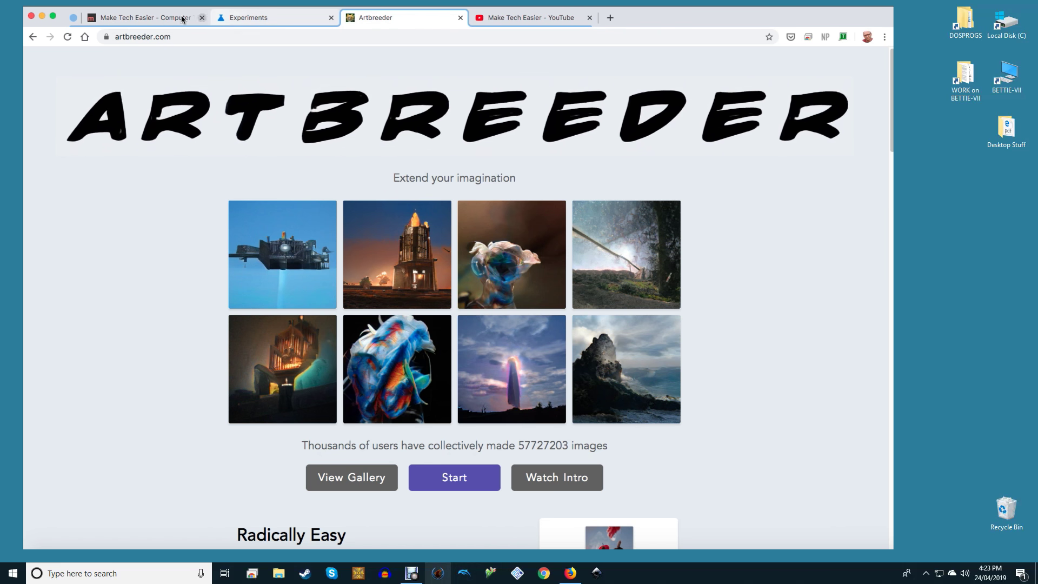
left_click(160, 25)
left_click(74, 18)
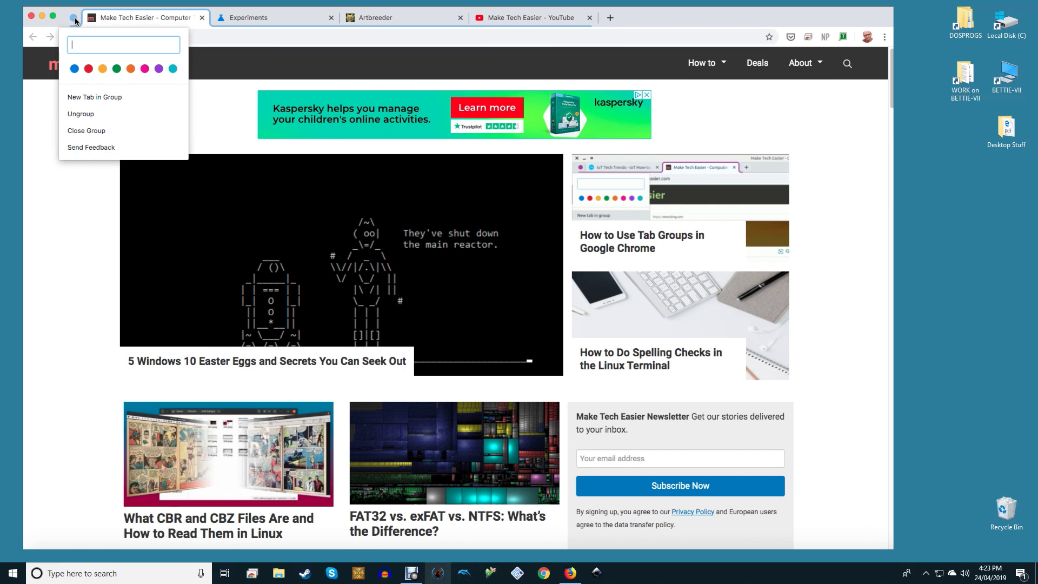
left_click(87, 131)
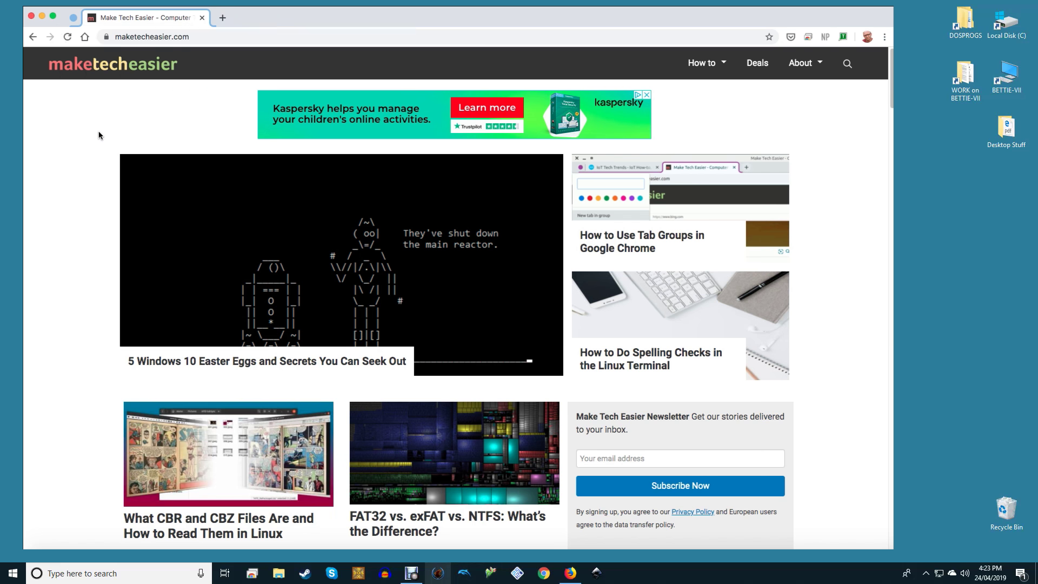